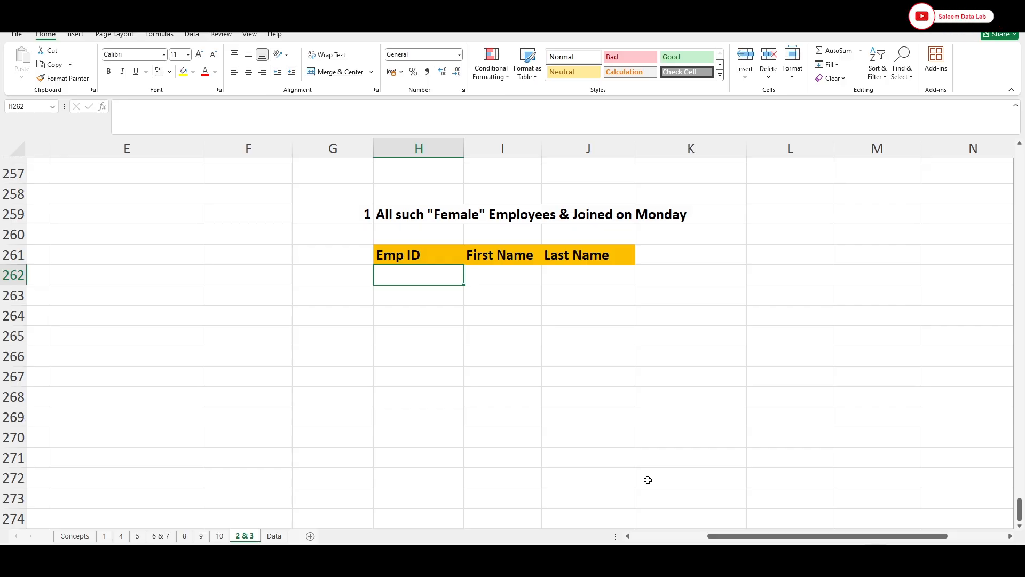
# Step: Review the columns of the staff table on the Data sheet, and return to the 2 & 3 sheet
pyautogui.click(275, 539)
pyautogui.moveTo(94, 235); pyautogui.dragTo(992, 497)
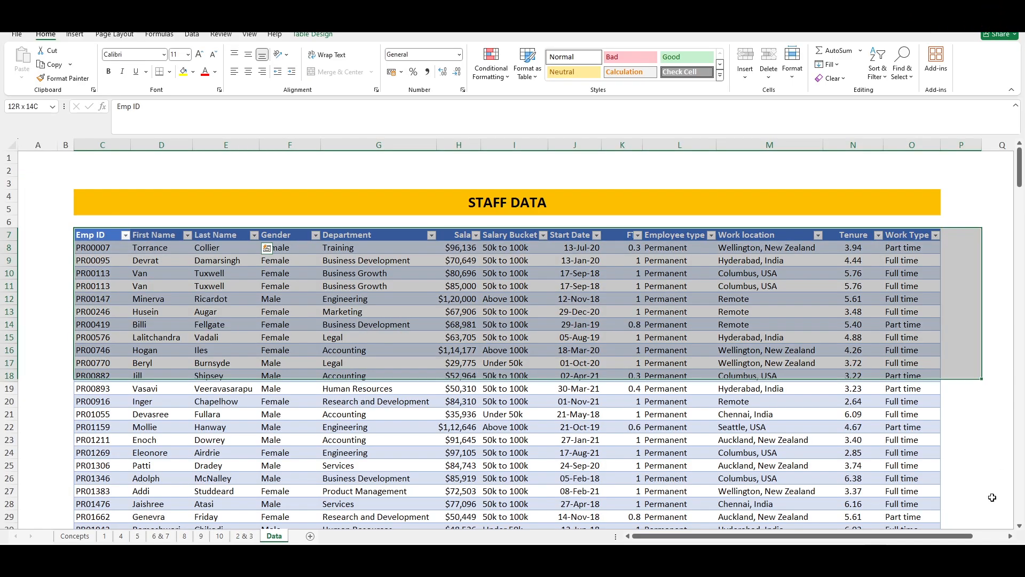
pyautogui.click(630, 389)
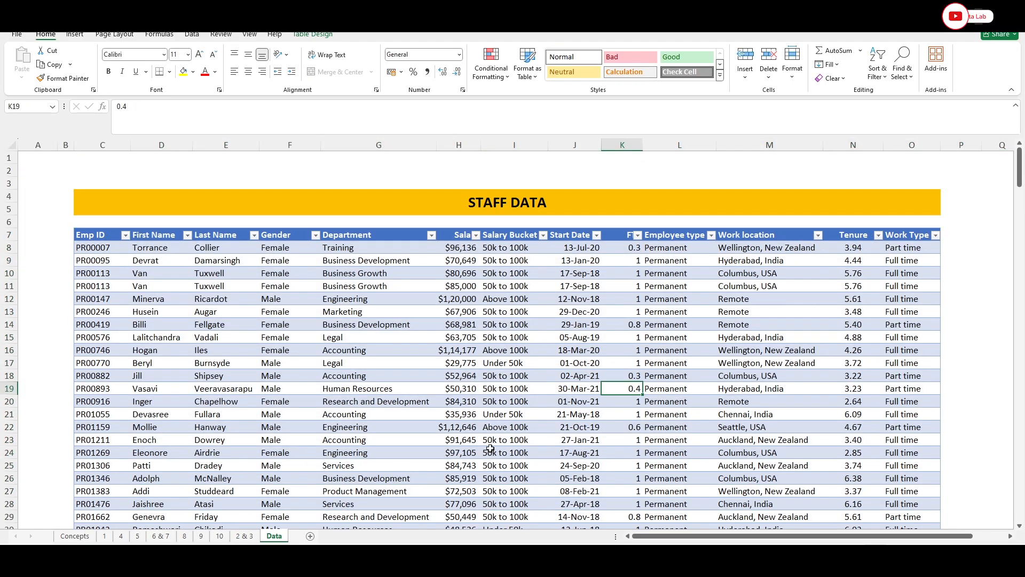
pyautogui.click(246, 537)
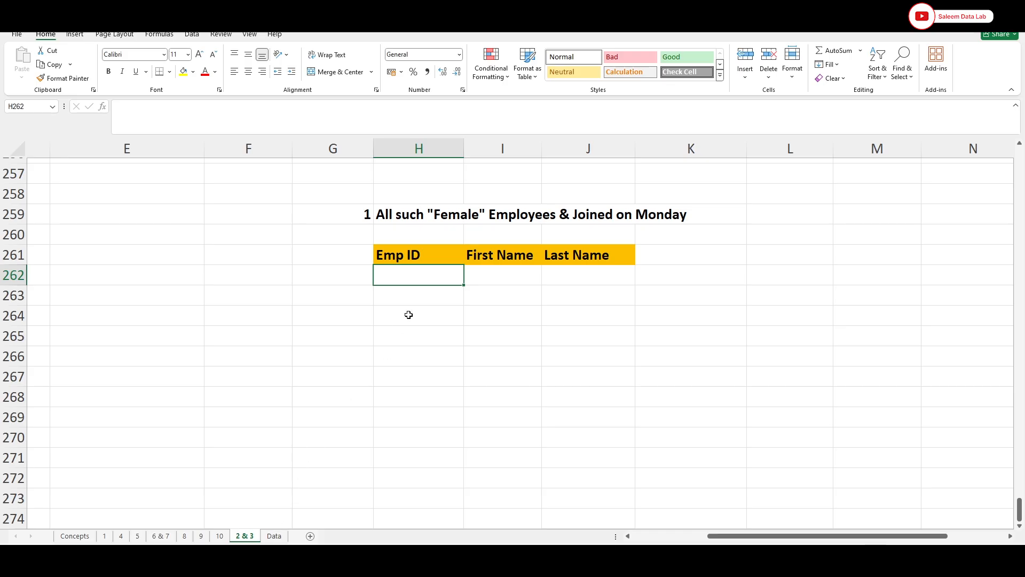
# Step: Review the Female and Monday task heading and the three output column headers in row 261
pyautogui.click(415, 221)
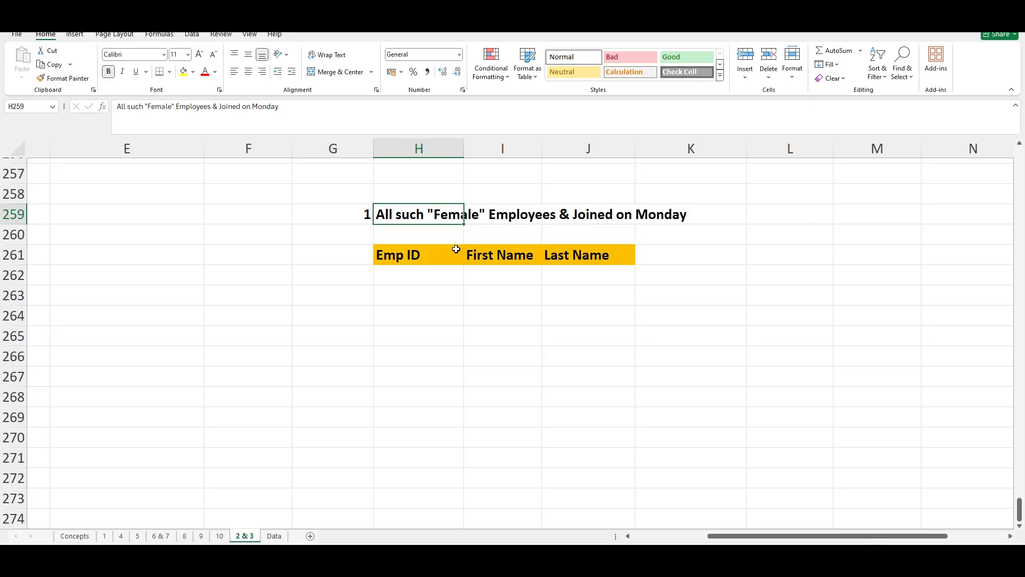
pyautogui.click(433, 255)
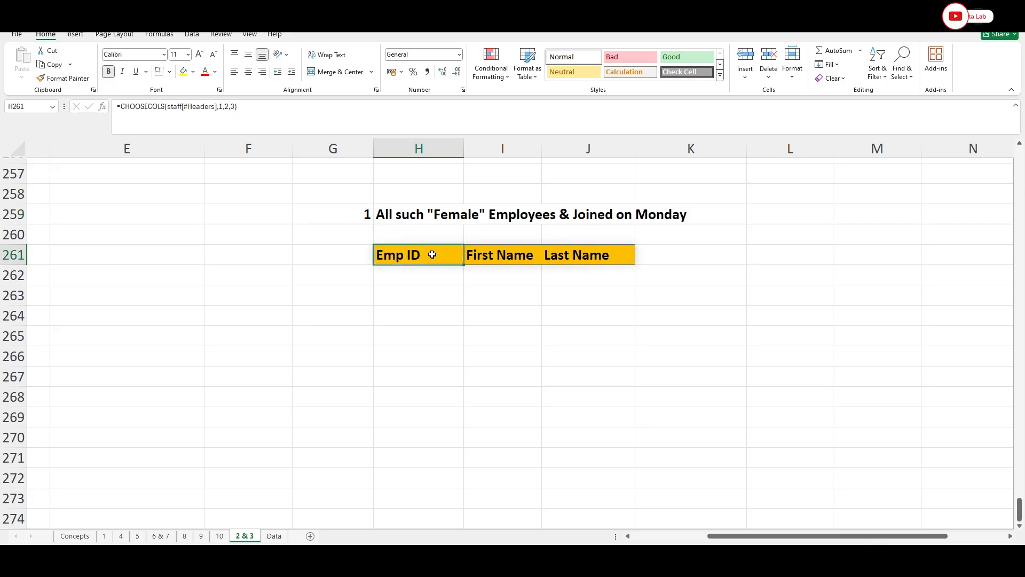
pyautogui.click(484, 254)
pyautogui.click(587, 259)
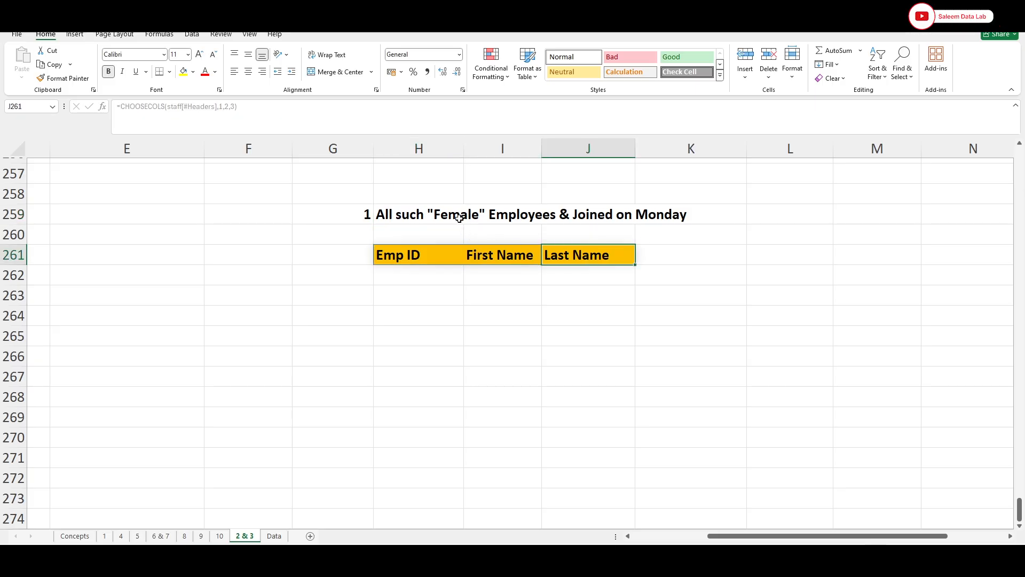
# Step: Filter the staff table on the Data sheet to show only Female in the Gender column
pyautogui.click(274, 535)
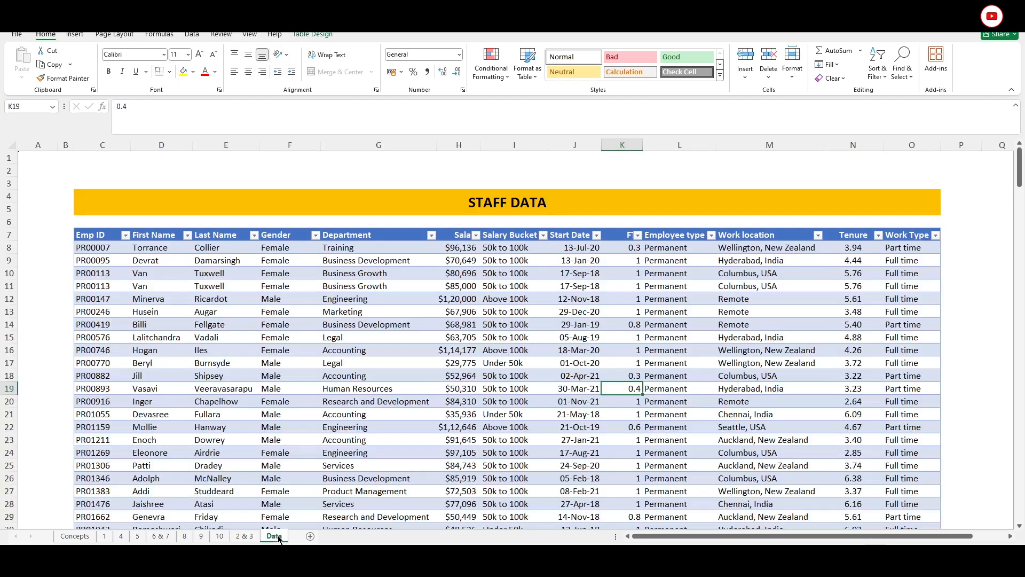
pyautogui.click(315, 235)
pyautogui.click(218, 376)
pyautogui.click(217, 385)
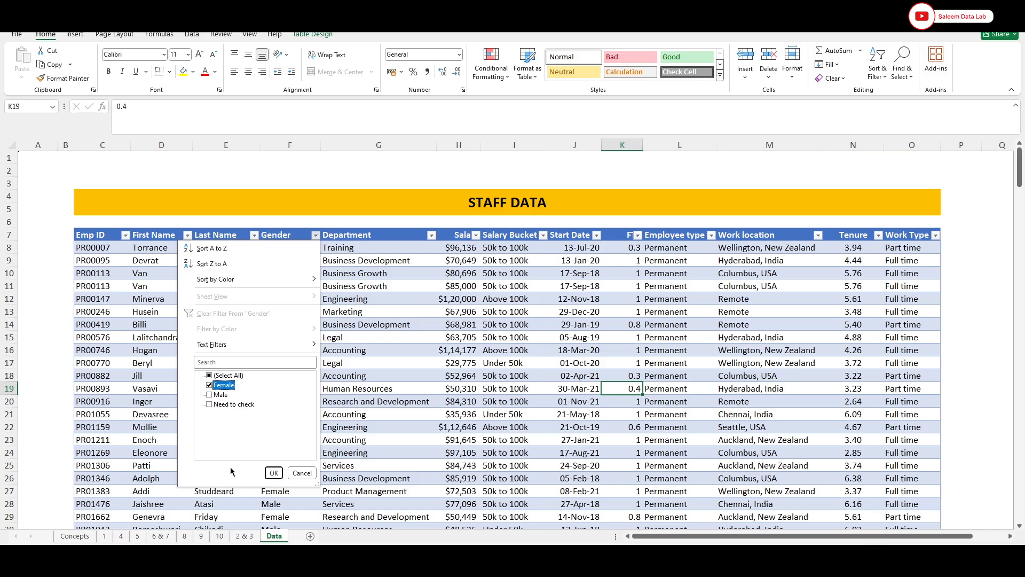
pyautogui.click(274, 474)
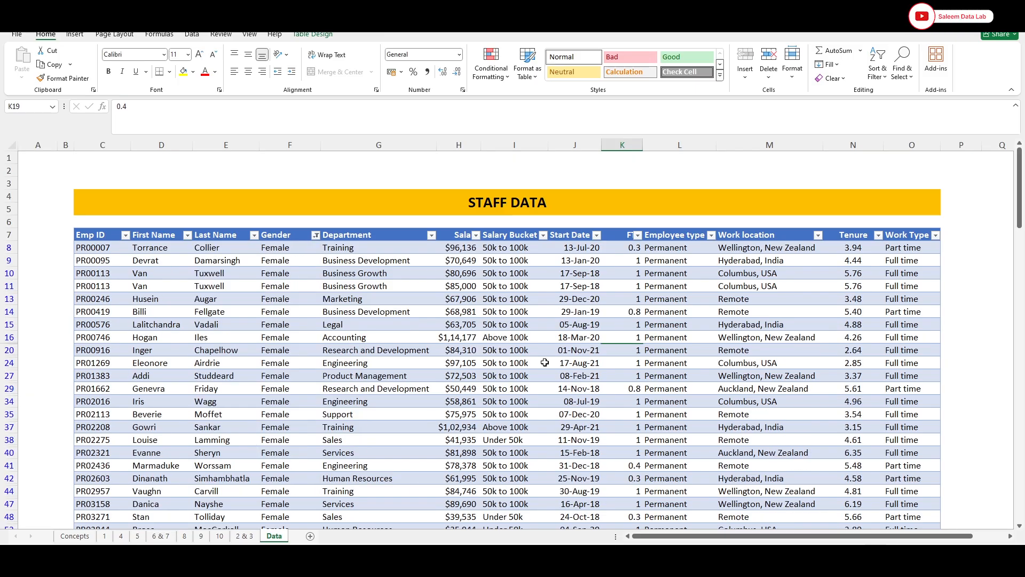
# Step: Examine the Start Date column's year and month groups and its date filter options for a weekday criterion
pyautogui.click(596, 236)
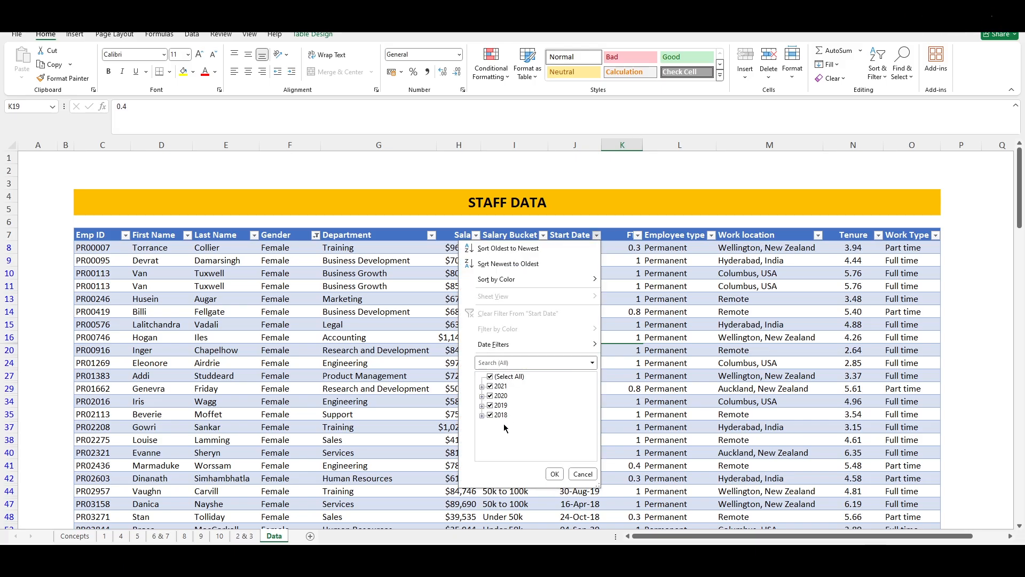
pyautogui.click(482, 386)
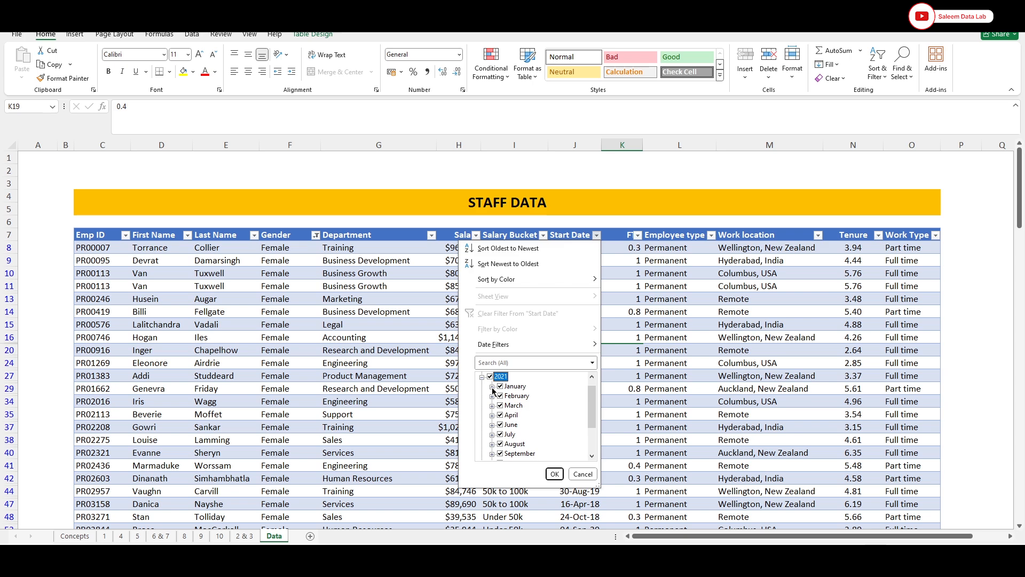
pyautogui.click(492, 387)
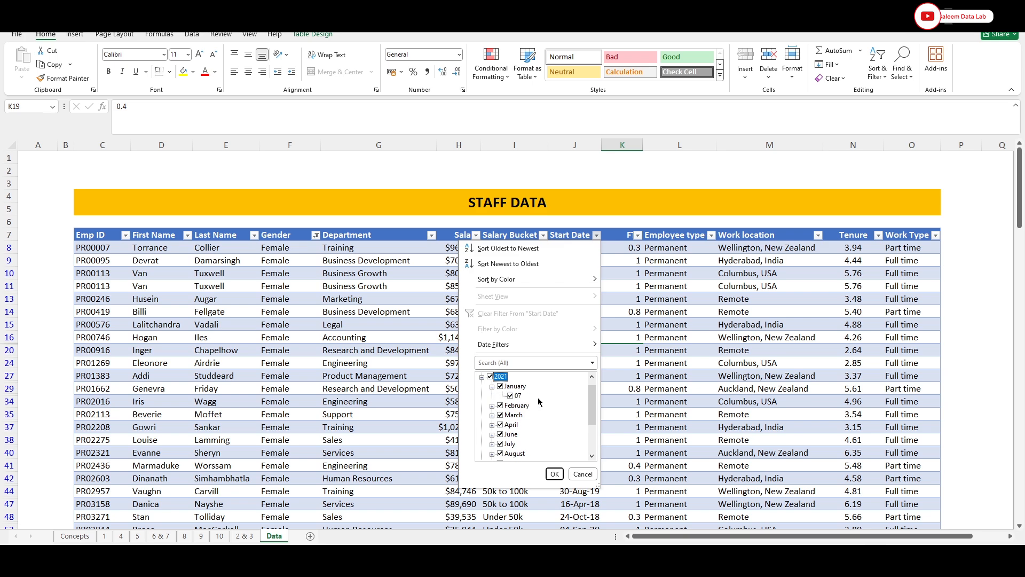
pyautogui.click(491, 386)
pyautogui.click(481, 377)
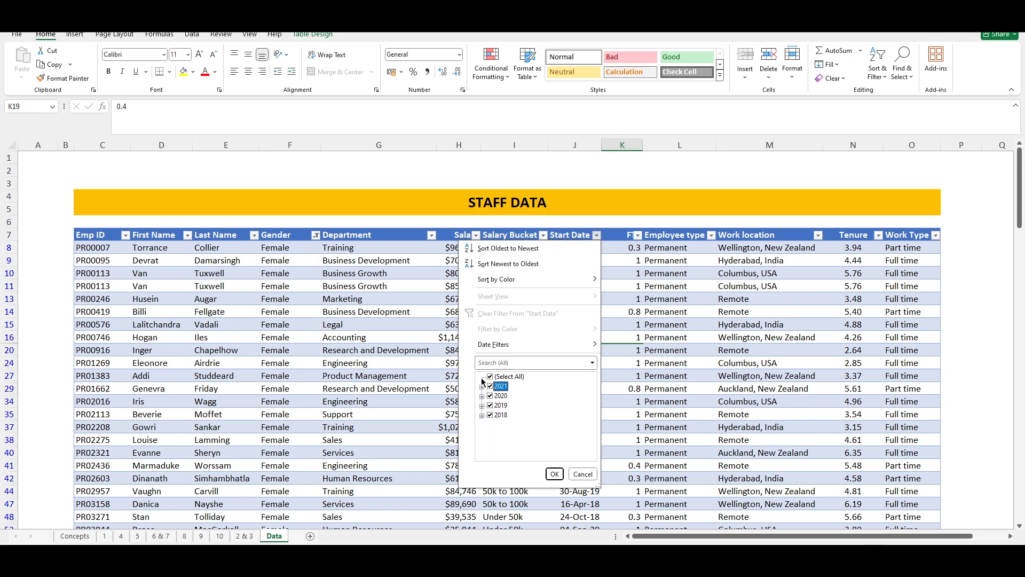
pyautogui.moveTo(486, 345)
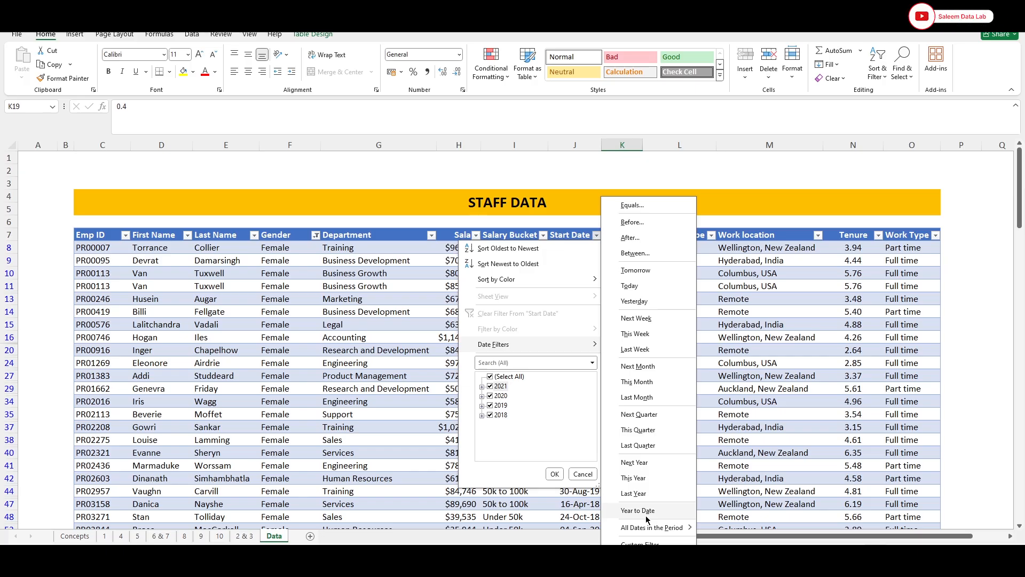
pyautogui.click(582, 473)
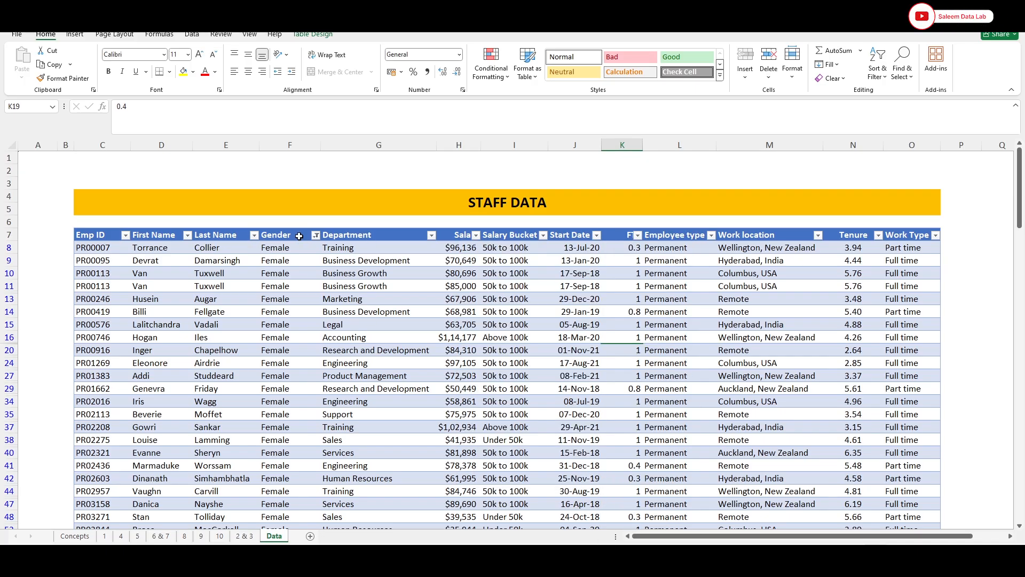
# Step: Clear the Gender filter from the staff table
pyautogui.click(316, 236)
pyautogui.press('Escape')
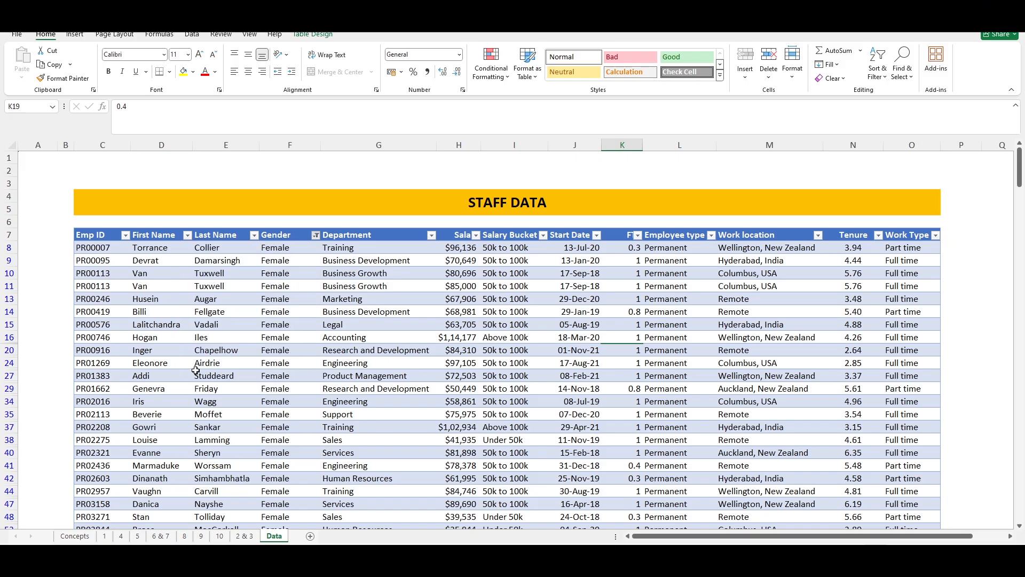
pyautogui.click(449, 314)
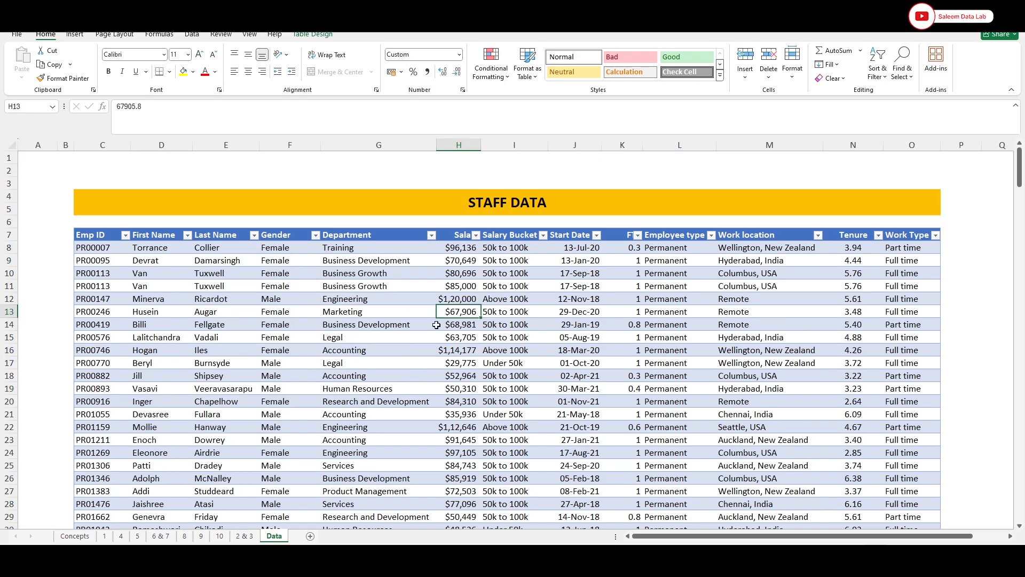
# Step: Check the name assigned to the staff data table in its table properties
pyautogui.click(339, 289)
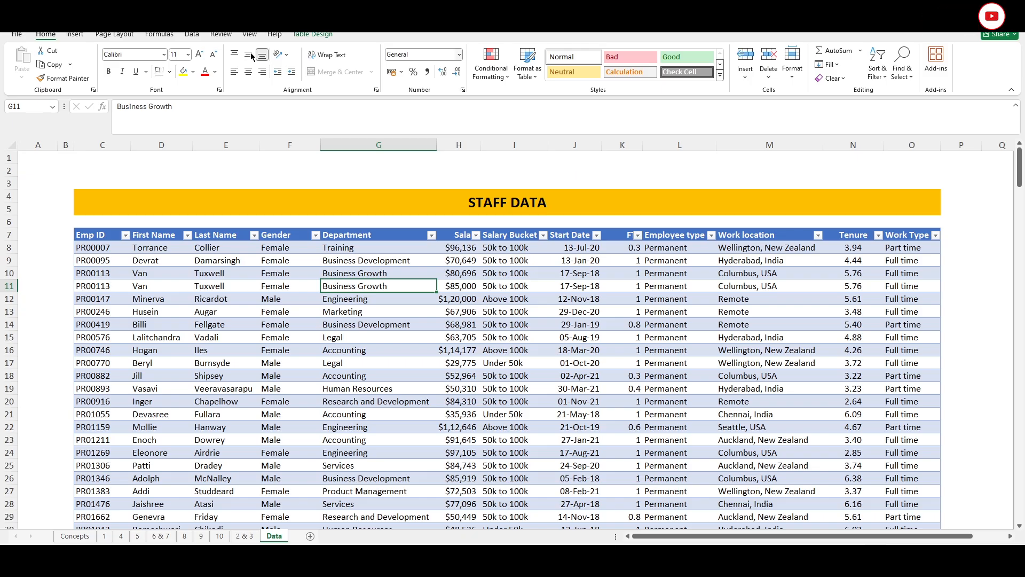
pyautogui.click(316, 35)
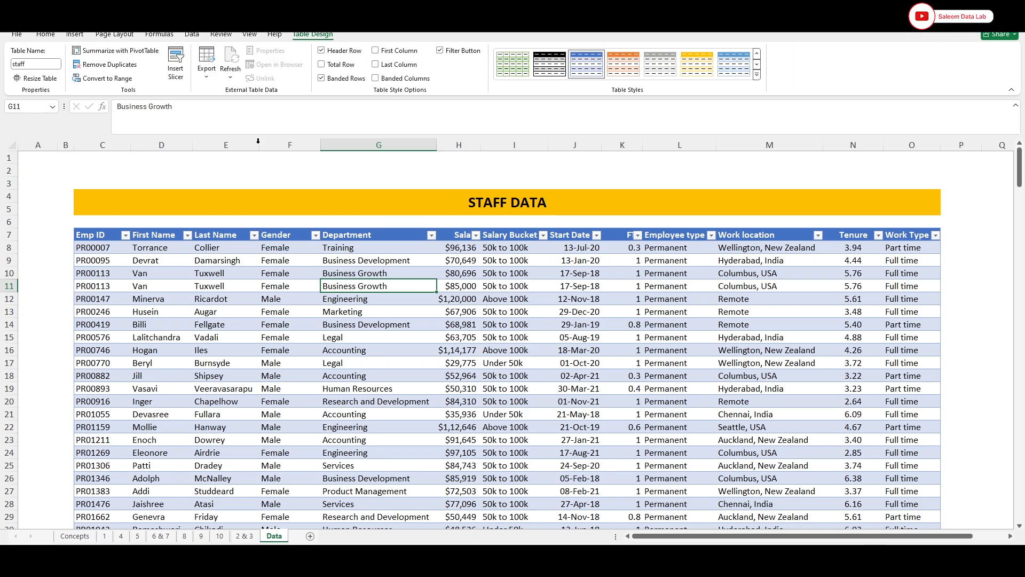
pyautogui.click(39, 64)
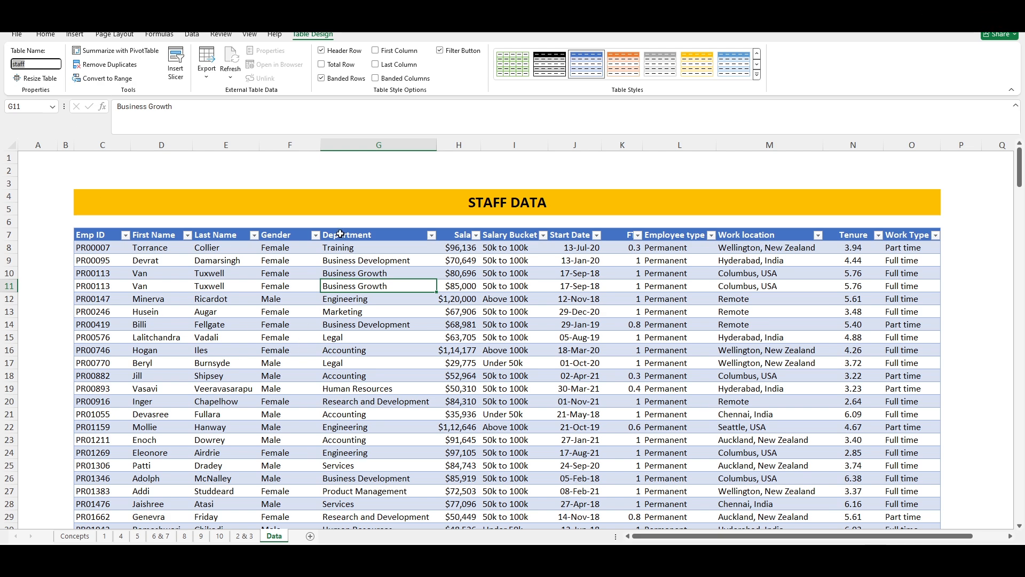
pyautogui.press('Return')
# Step: Start a FILTER formula in cell H262 of the 2 & 3 sheet, with the staff table as its array
pyautogui.click(254, 536)
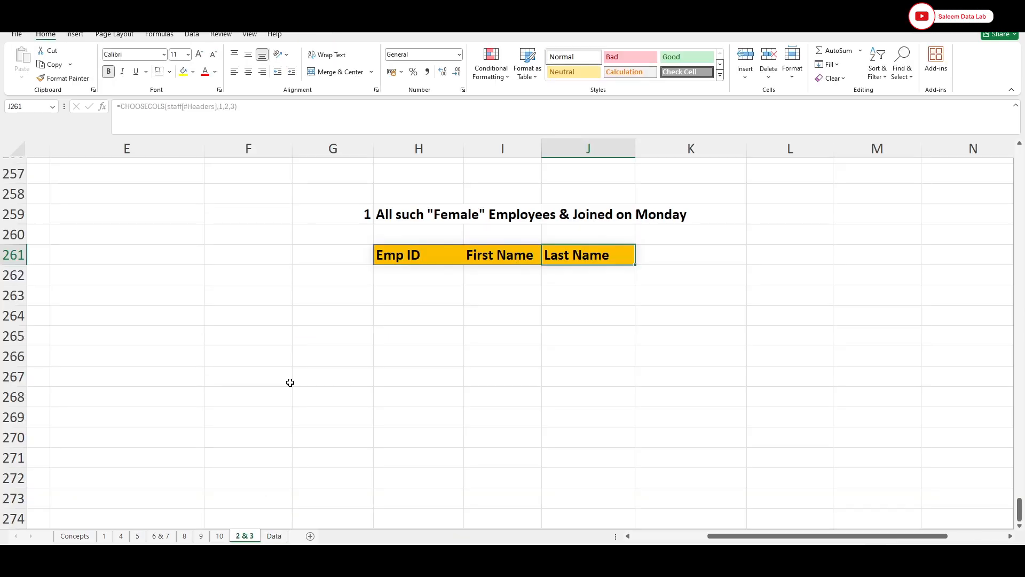
pyautogui.click(414, 278)
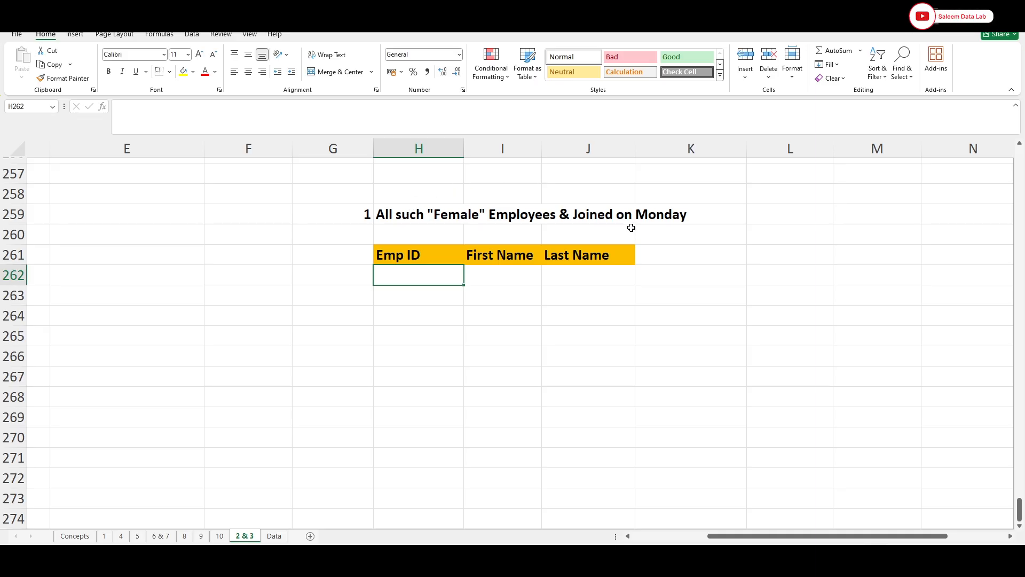
pyautogui.write('=')
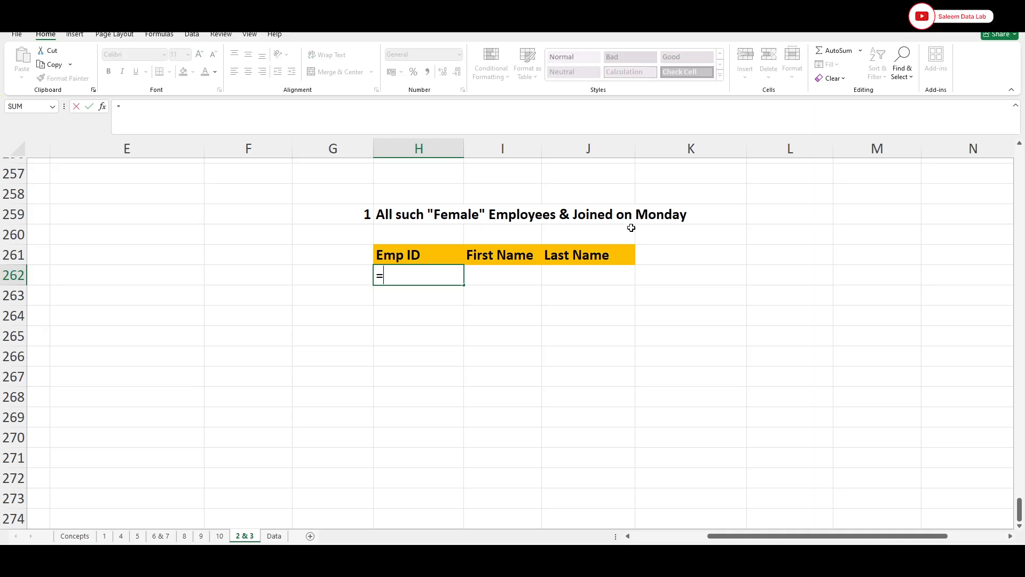
pyautogui.write('fil')
pyautogui.press('Tab')
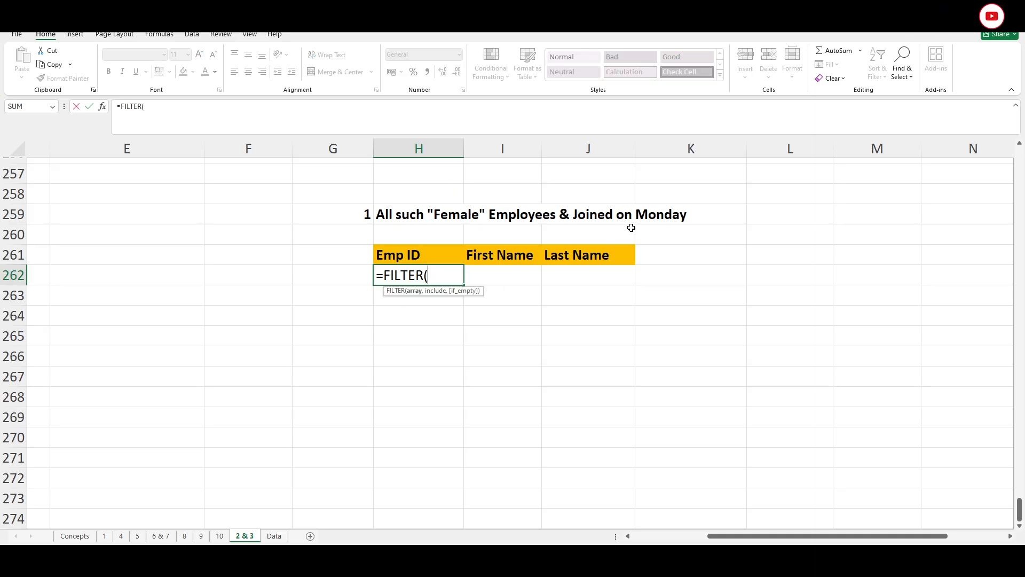
pyautogui.write('sta')
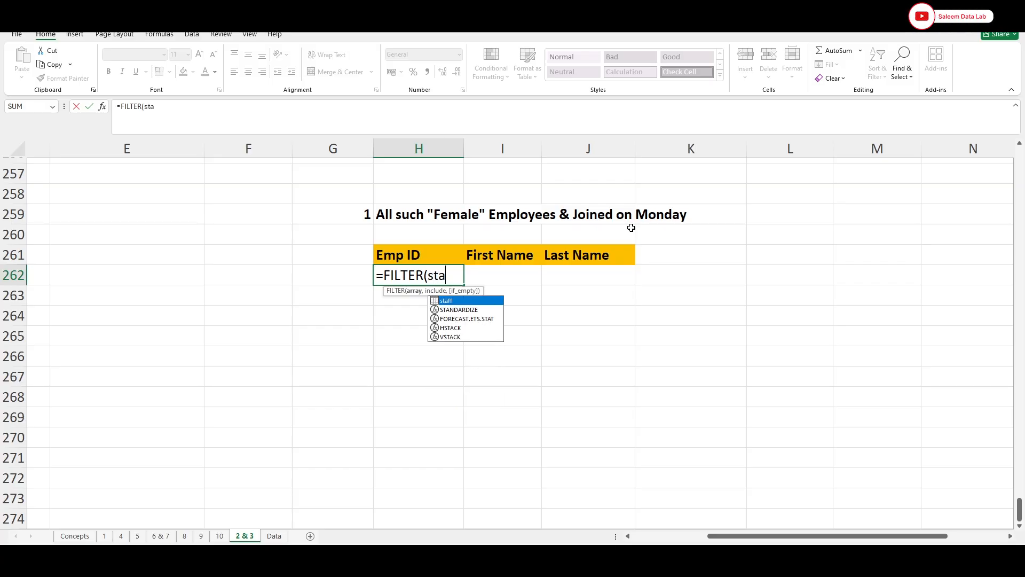
pyautogui.press('Tab')
# Step: Limit the FILTER array to the columns from Emp ID through Last Name, as staff[[Emp ID]:[Last Name]]
pyautogui.write('[[')
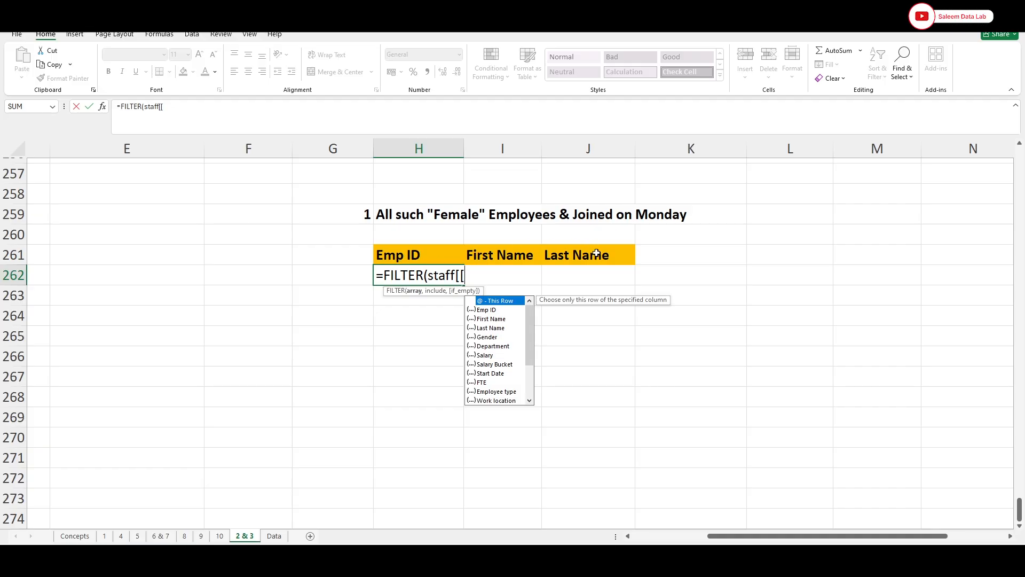
pyautogui.click(497, 313)
pyautogui.doubleClick(497, 312)
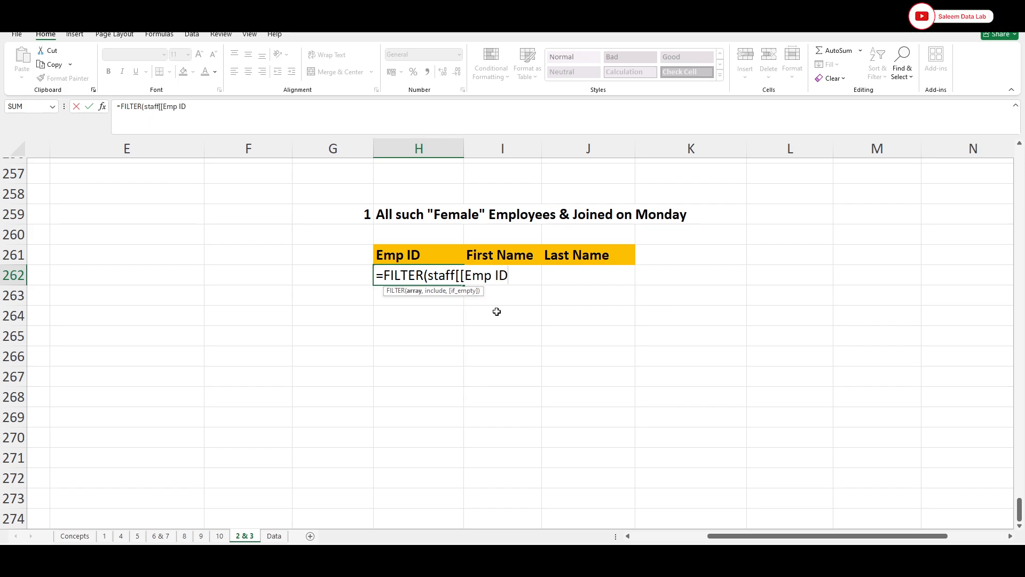
pyautogui.write(':')
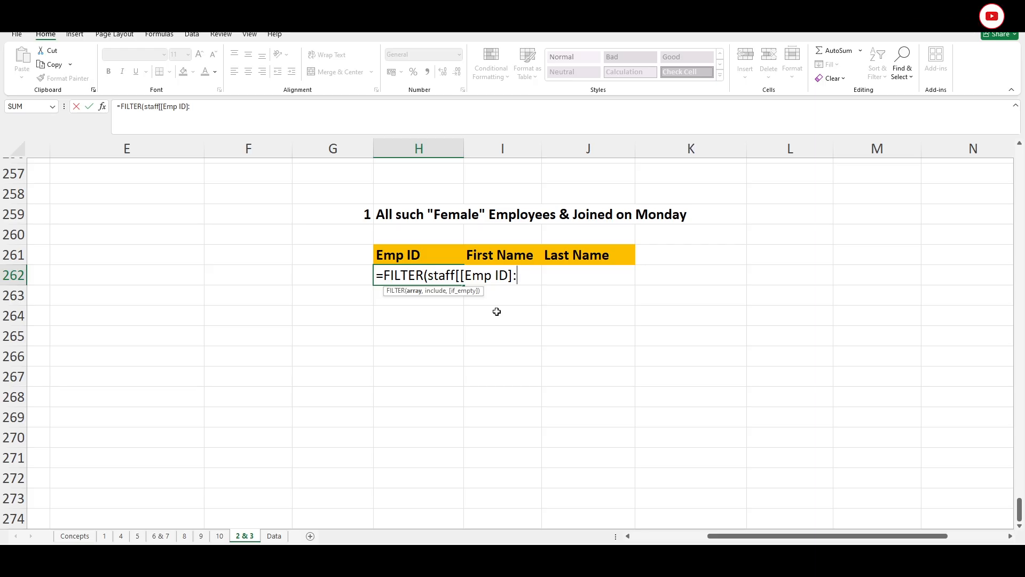
pyautogui.write('[[')
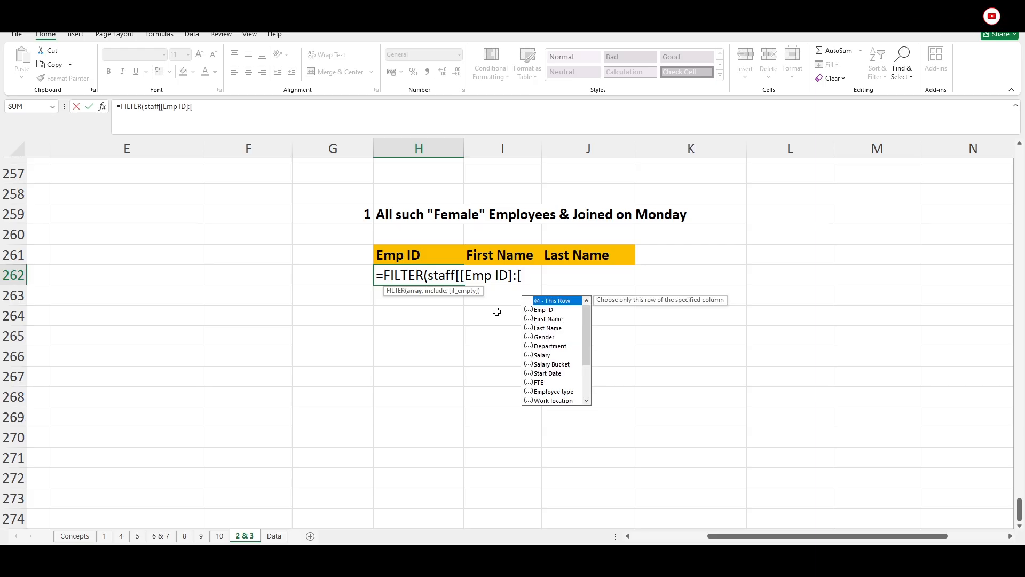
pyautogui.press('Down')
pyautogui.press('Down')
pyautogui.press('Tab')
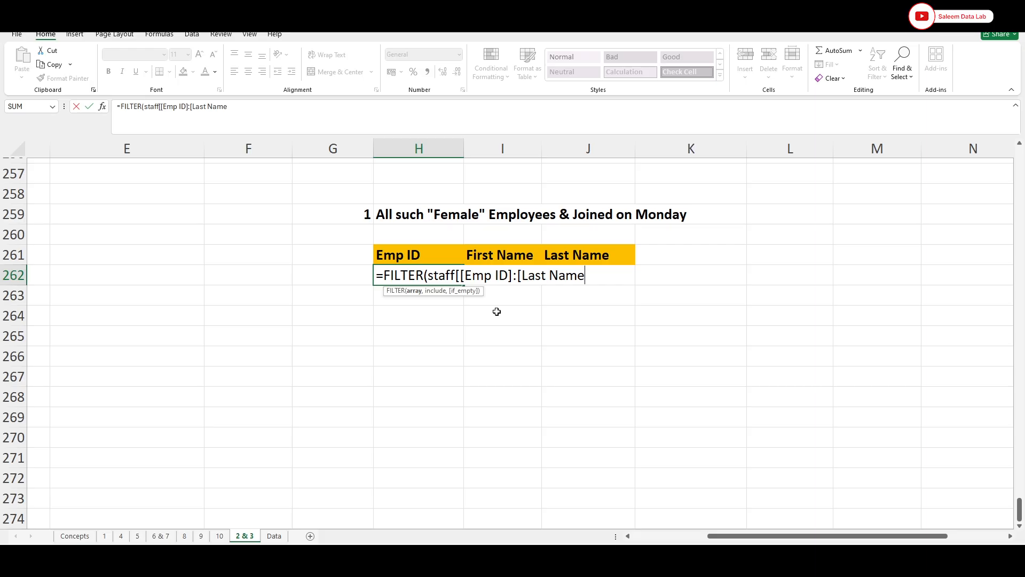
pyautogui.write(']]')
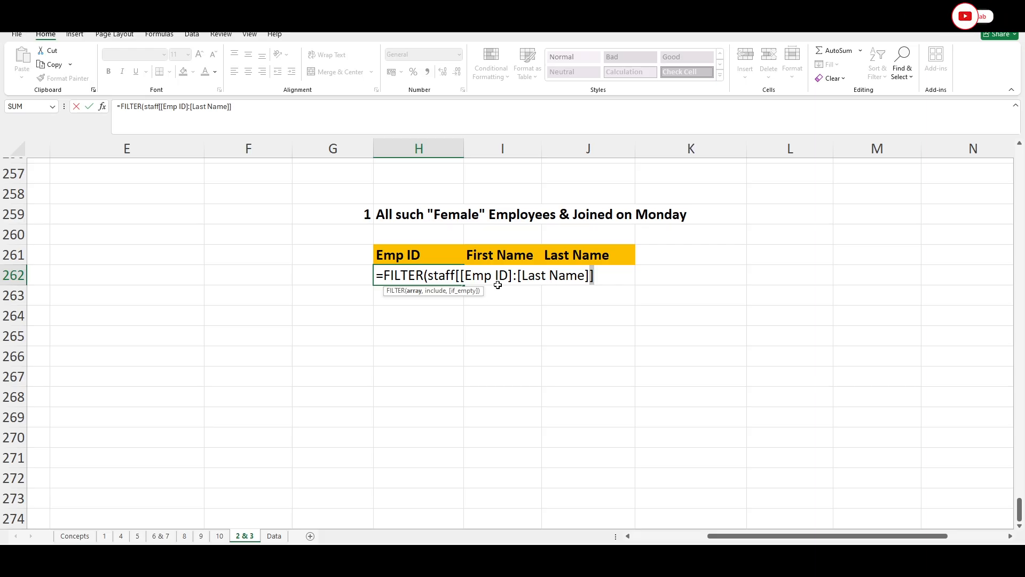
# Step: Add the include condition staff[Gender]="Female" to the FILTER formula and enter it in H262
pyautogui.moveTo(465, 277); pyautogui.dragTo(505, 276)
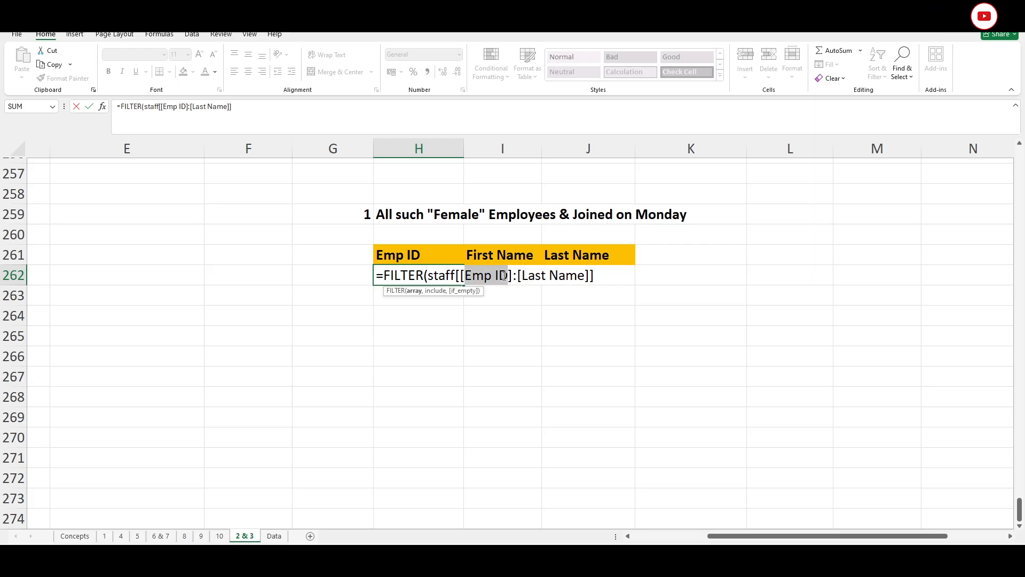
pyautogui.moveTo(522, 276)
pyautogui.mouseDown()
pyautogui.moveTo(590, 277)
pyautogui.moveTo(519, 281)
pyautogui.mouseUp()
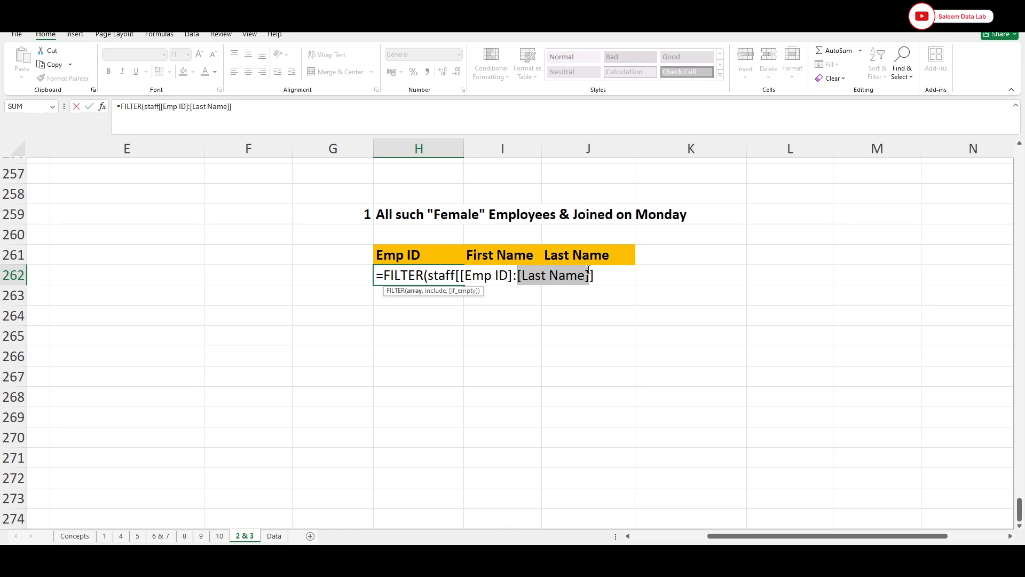
pyautogui.press('End')
pyautogui.write(',')
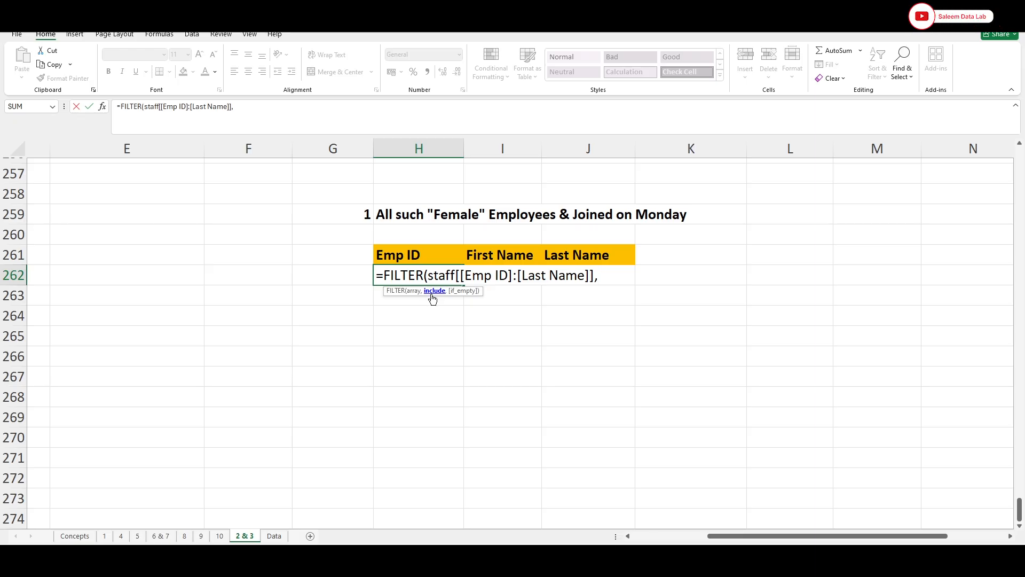
pyautogui.write('staff')
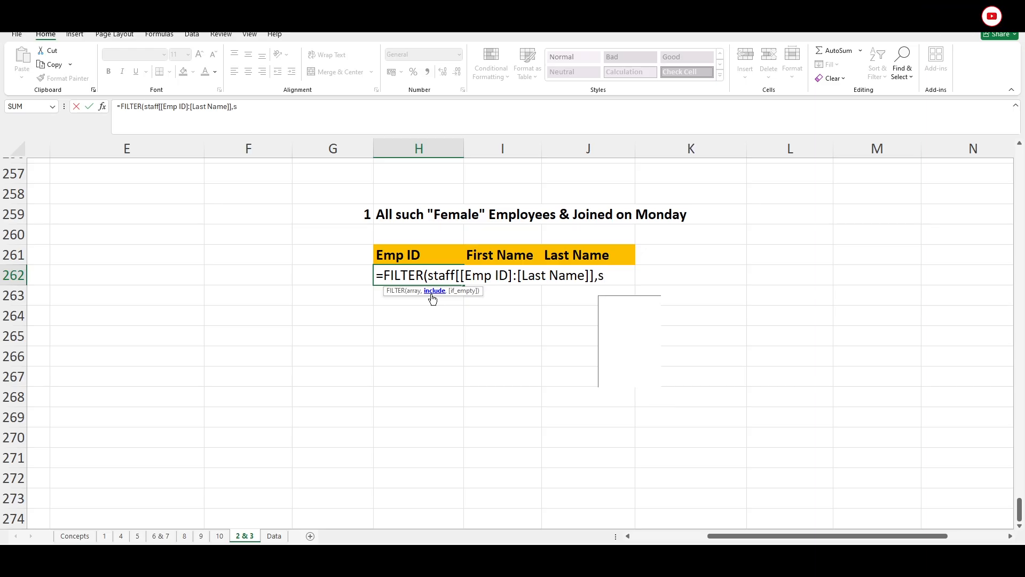
pyautogui.write('[ge')
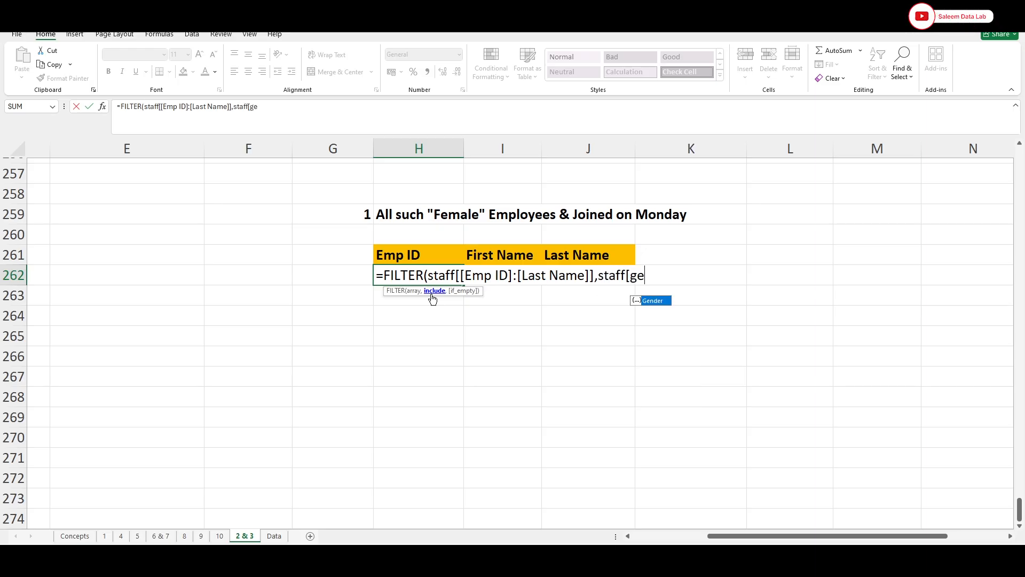
pyautogui.press('Tab')
pyautogui.write(']')
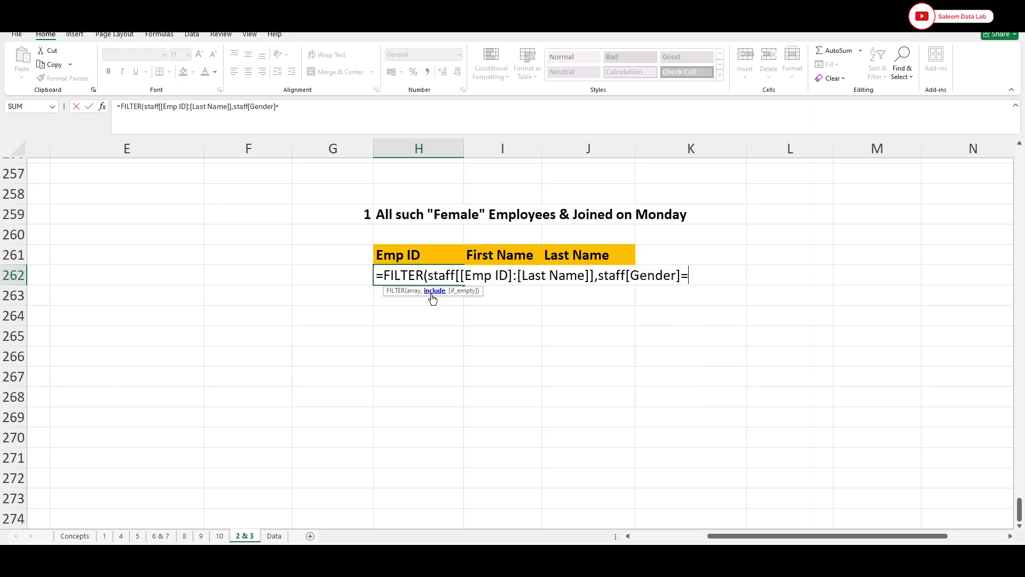
pyautogui.write('="Fema')
pyautogui.write('le"')
pyautogui.press('Return')
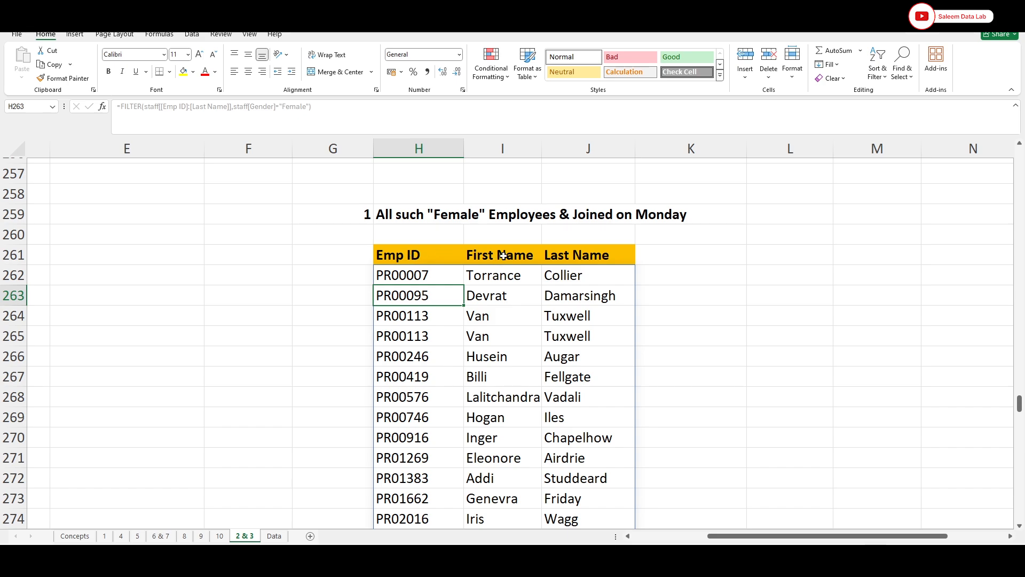
# Step: Reopen the FILTER formula in H262 and enclose the staff[Gender]="Female" condition in parentheses
pyautogui.doubleClick(581, 267)
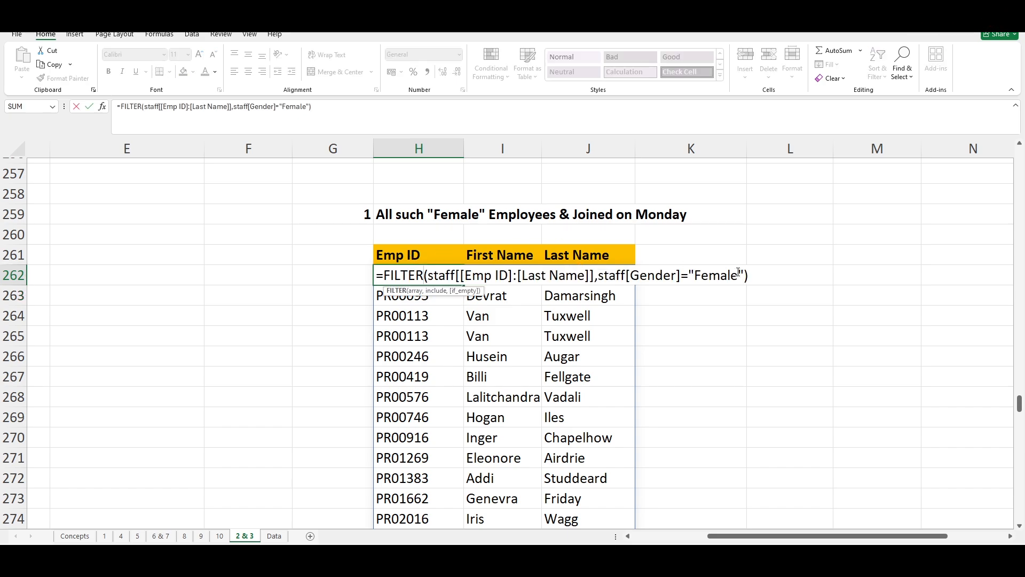
pyautogui.click(600, 274)
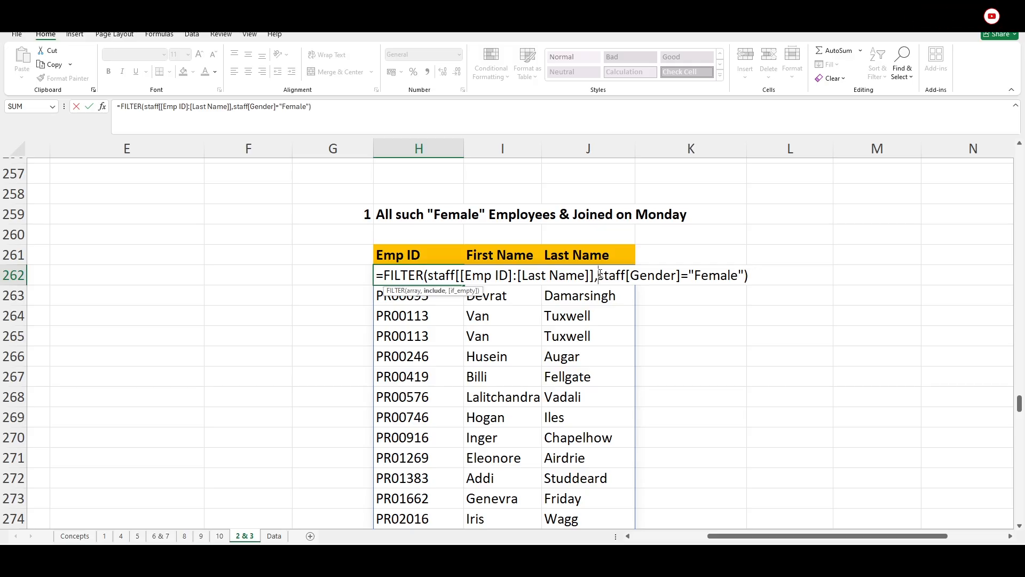
pyautogui.write('(')
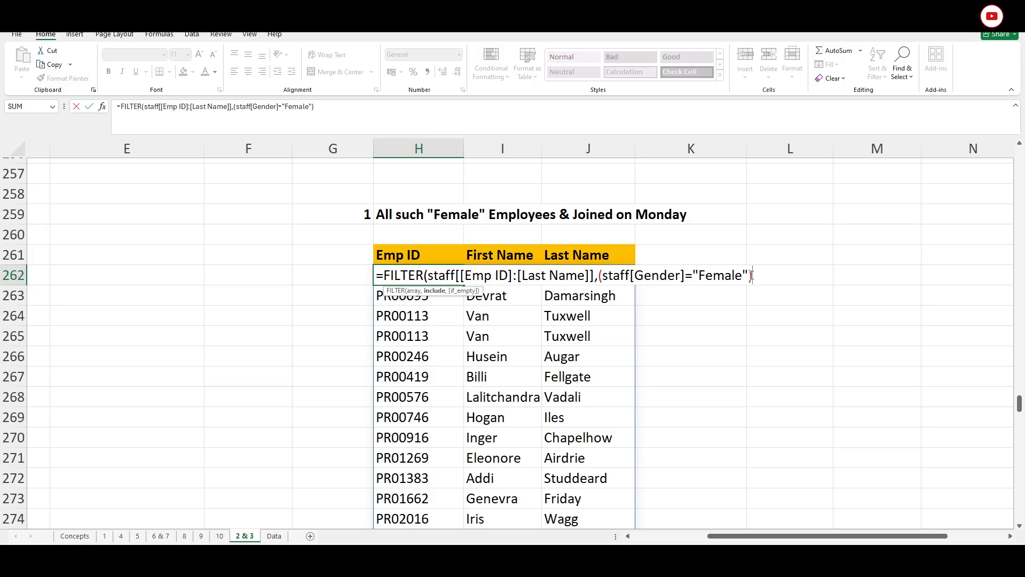
pyautogui.write(',')
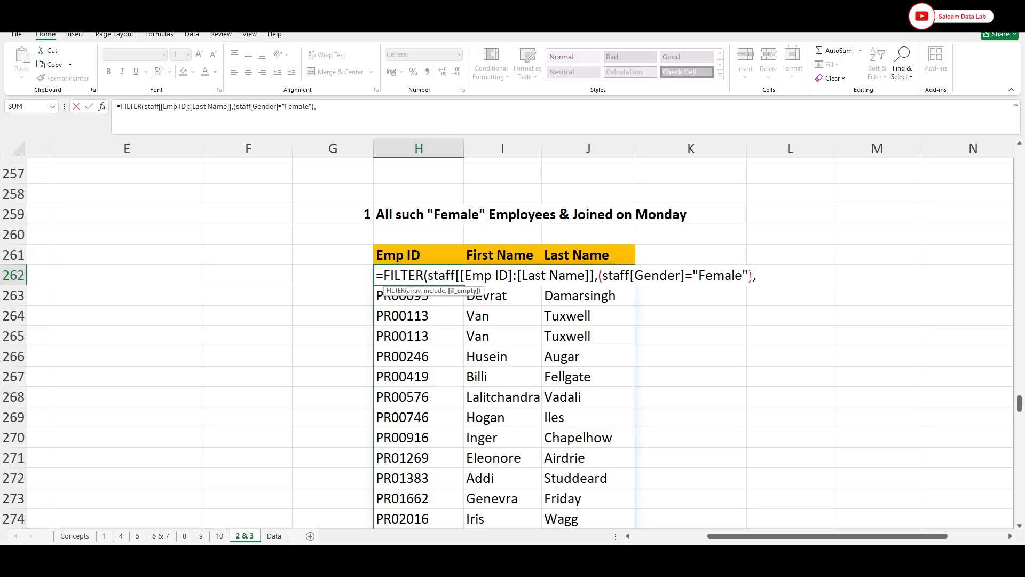
pyautogui.press('BackSpace')
# Step: Multiply the gender condition by WEEKDAY(staff[Start Date])=2 to keep only employees who joined on a Monday
pyautogui.write('*week')
pyautogui.press('Tab')
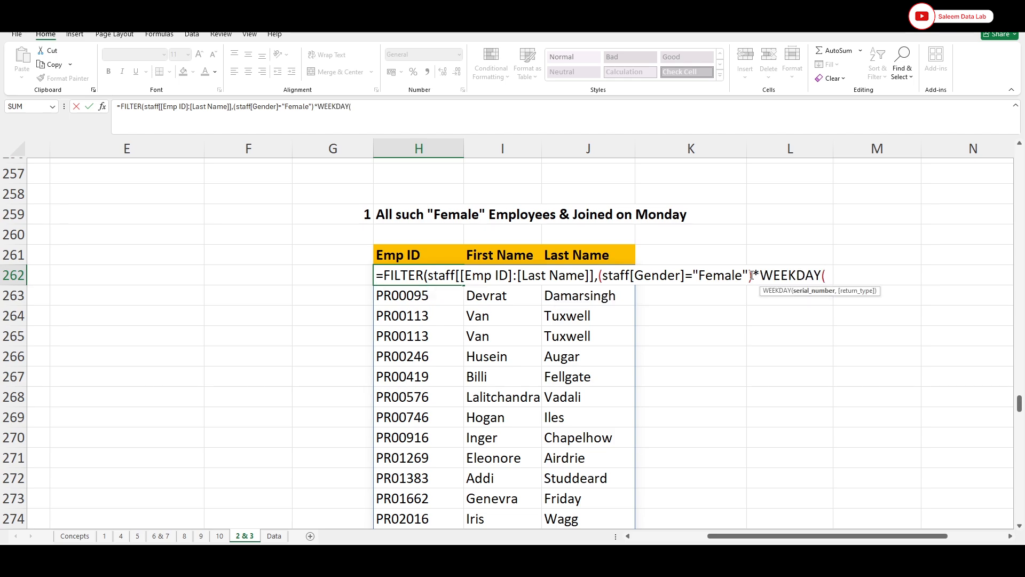
pyautogui.write('staff')
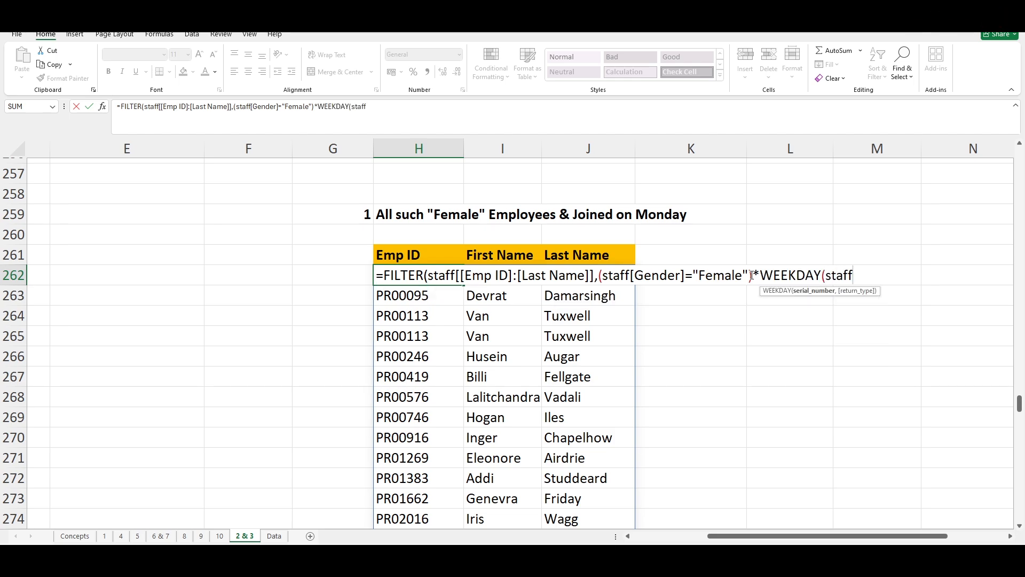
pyautogui.write('[s')
pyautogui.press('Tab')
pyautogui.write(']')
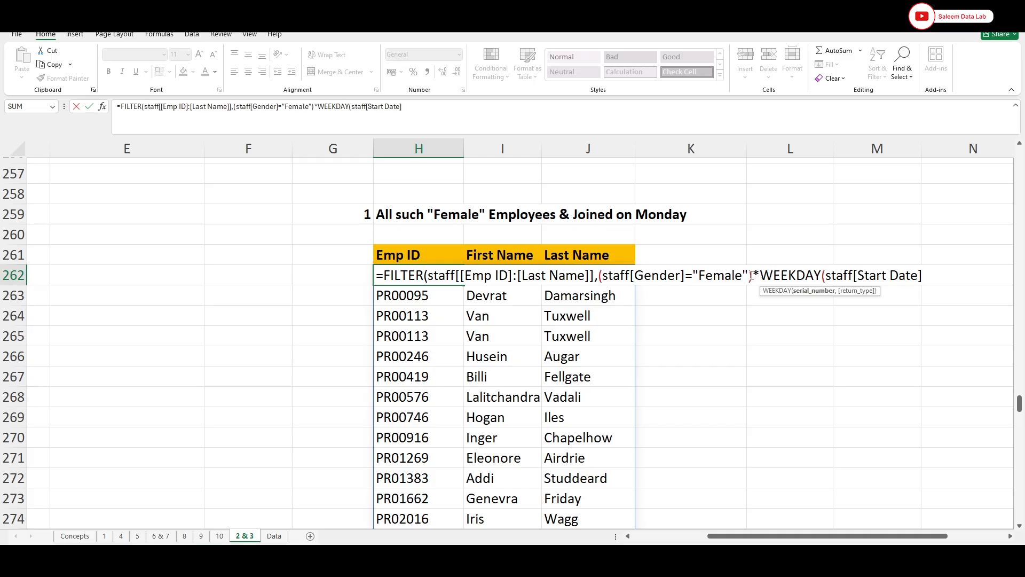
pyautogui.click(807, 291)
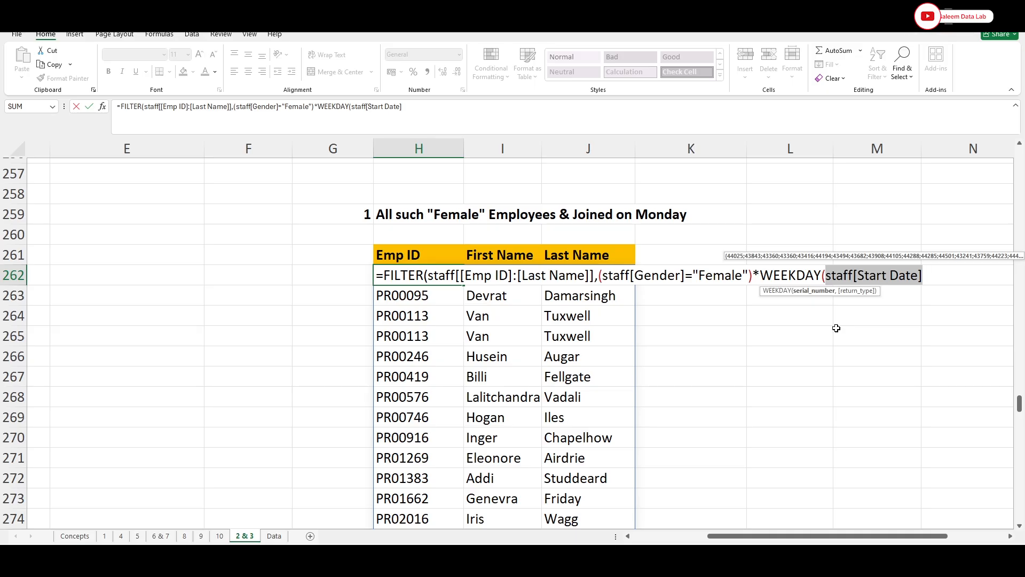
pyautogui.press('Right')
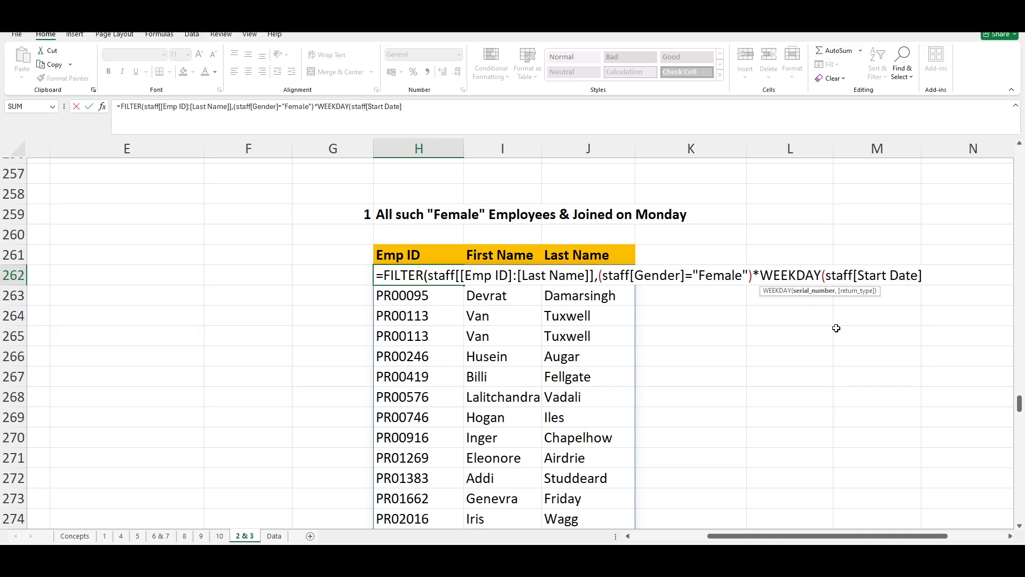
pyautogui.write(')=2')
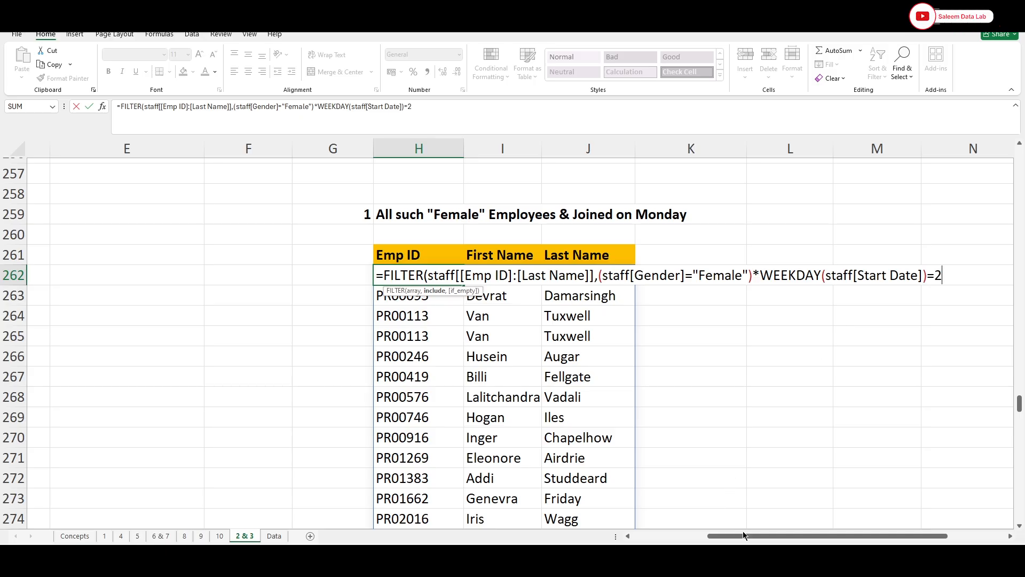
# Step: Check the formula's weekday number against the WEEKDAY() reference table, and close and enter the FILTER formula
pyautogui.moveTo(742, 536); pyautogui.dragTo(821, 542)
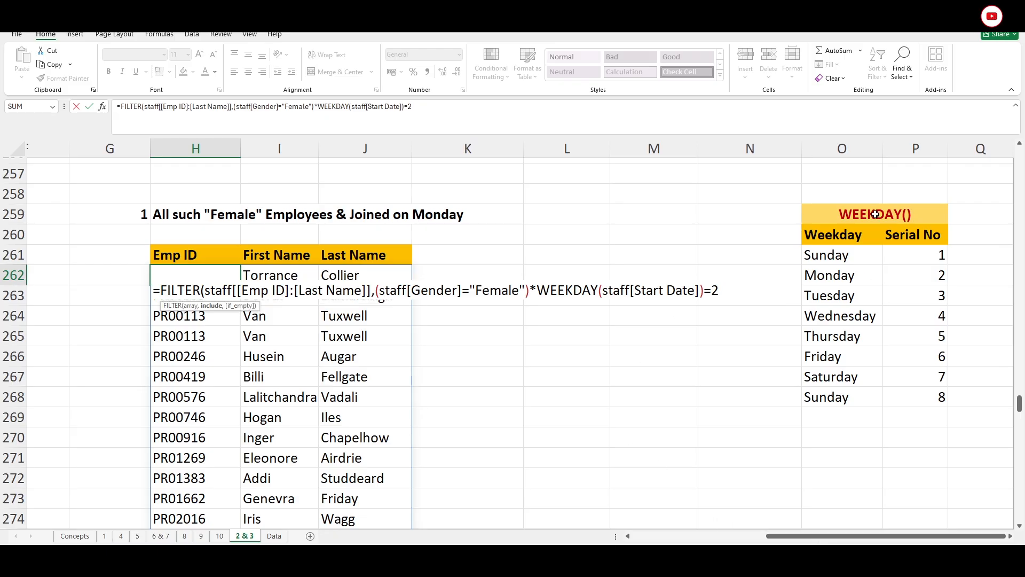
pyautogui.click(635, 290)
pyautogui.click(594, 306)
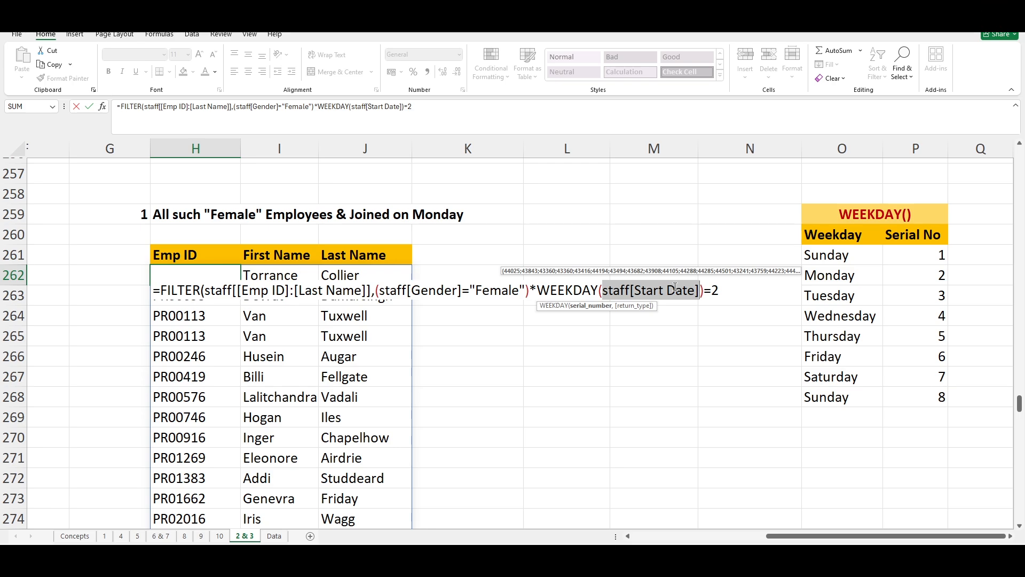
pyautogui.doubleClick(721, 291)
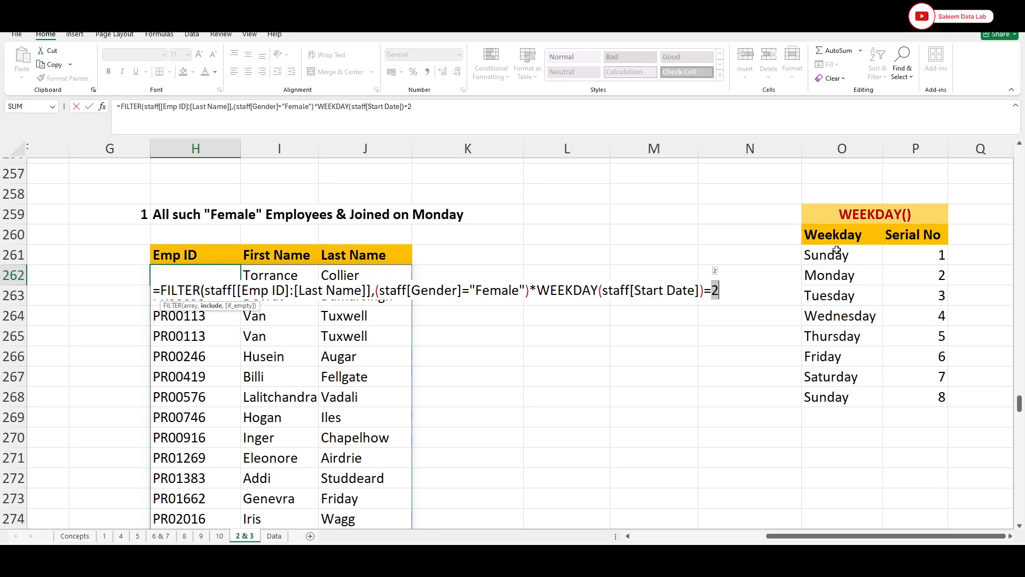
pyautogui.press('Right')
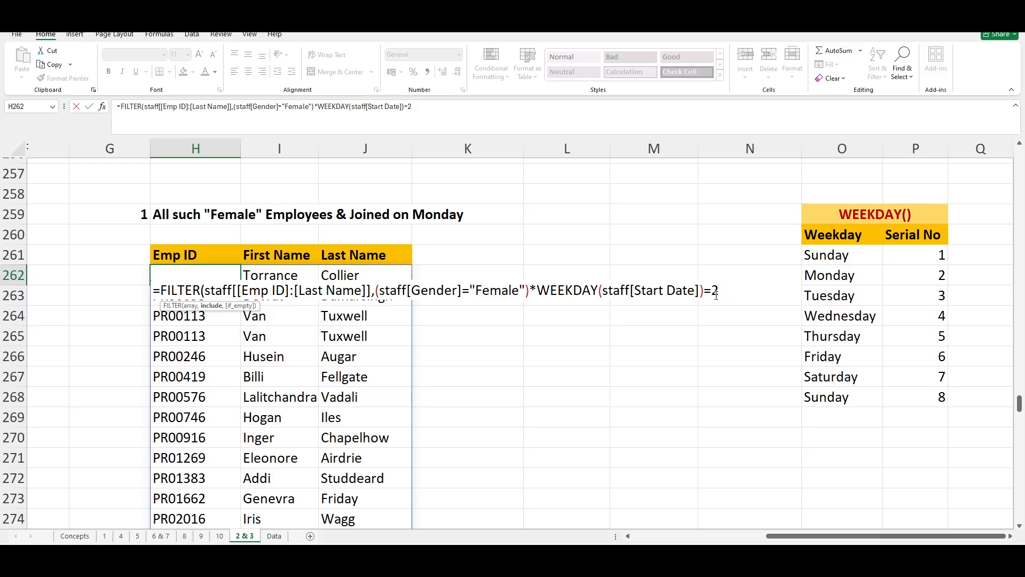
pyautogui.write(')')
pyautogui.press('Return')
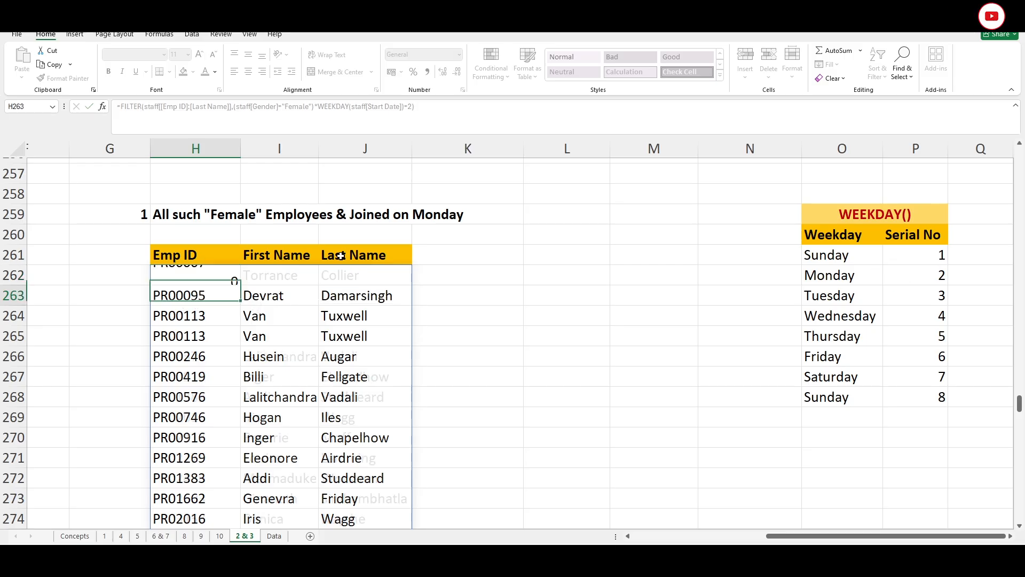
# Step: Review the filtered employee list down to its last row and inspect the formula behind the Emp ID header
pyautogui.scroll(-17, 251, 299)
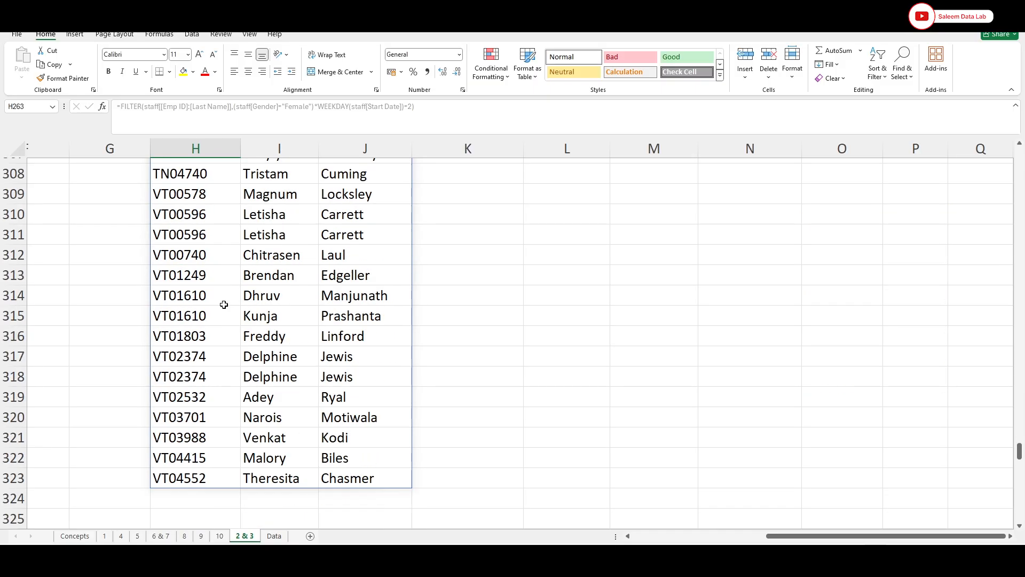
pyautogui.scroll(6, 224, 304)
pyautogui.scroll(11, 224, 304)
pyautogui.click(202, 261)
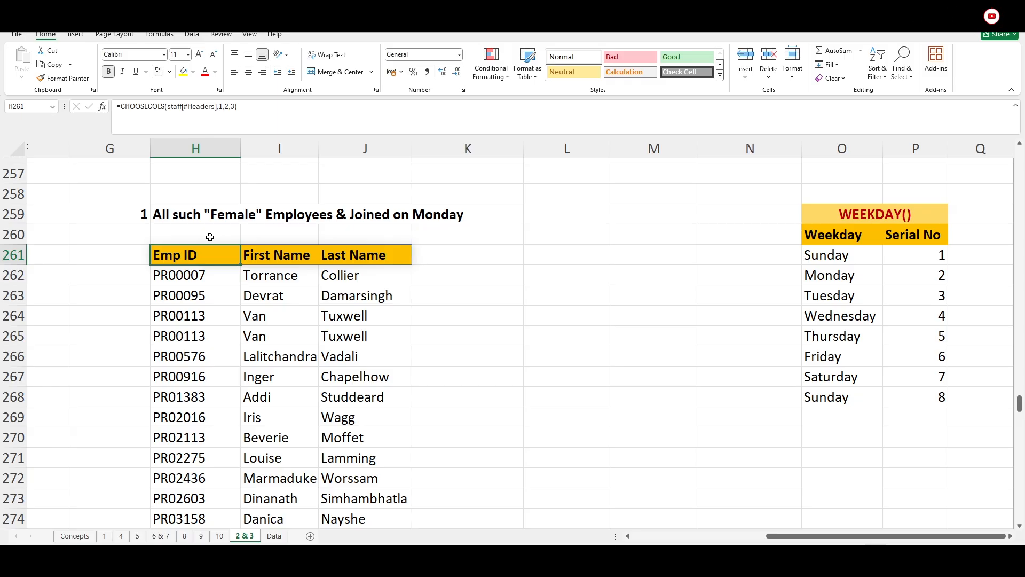
pyautogui.press('Down')
pyautogui.press('Down')
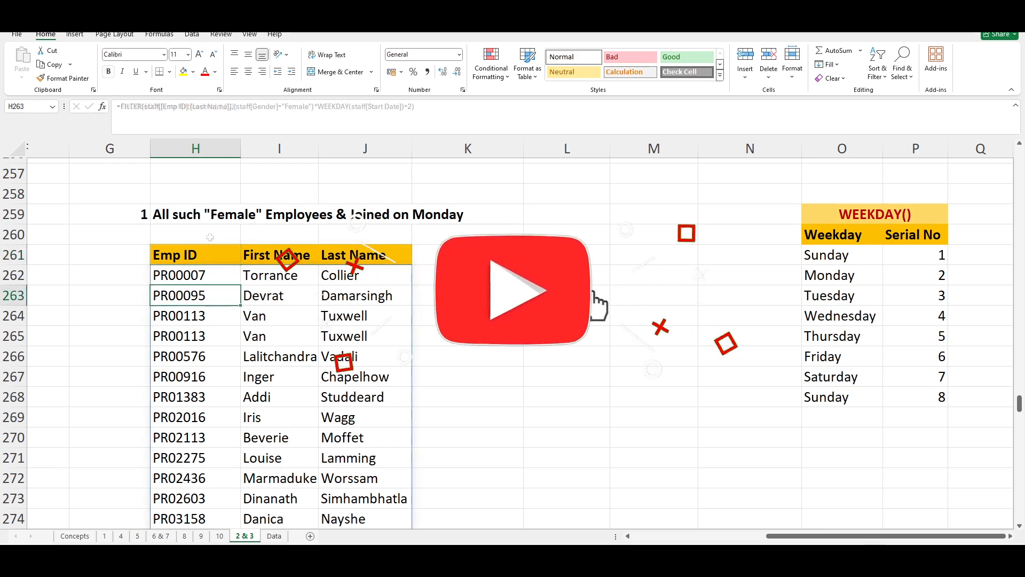